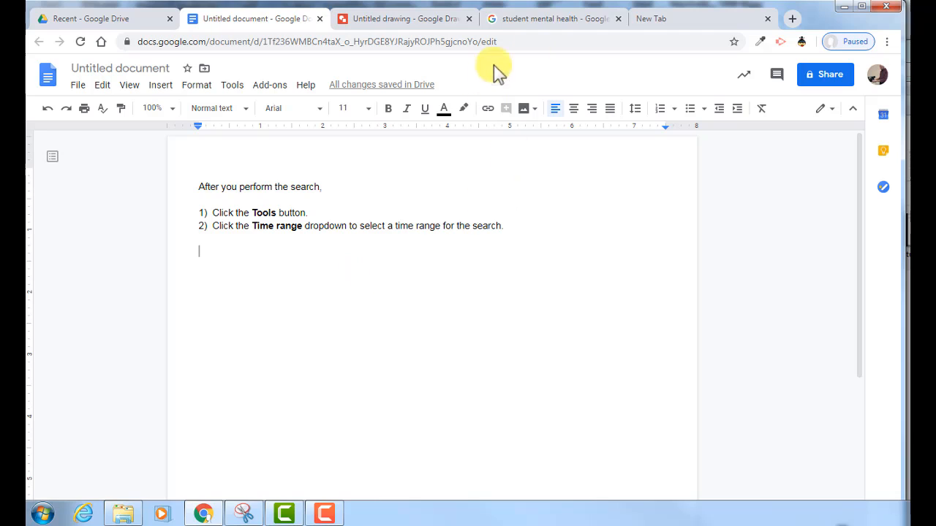
Switch to the untitled drawing containing the search screenshot and set its background to solid white
click(392, 18)
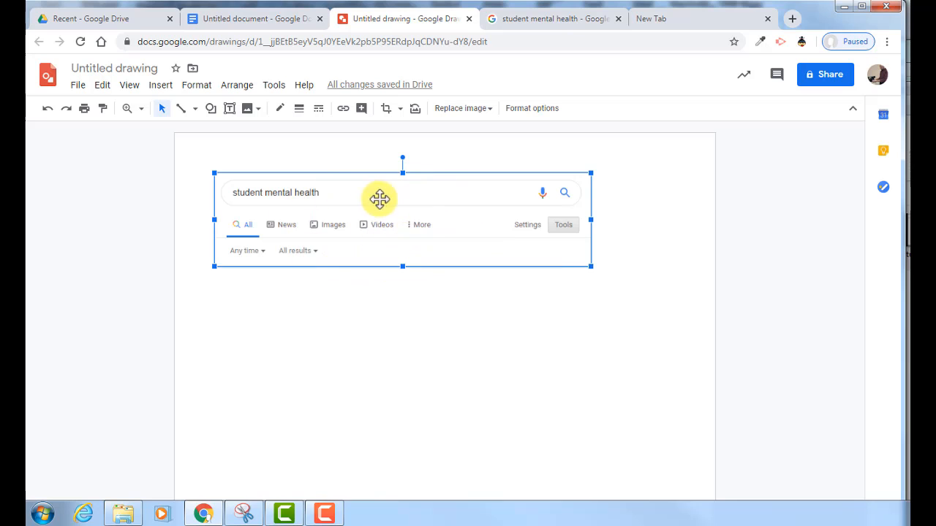
click(541, 20)
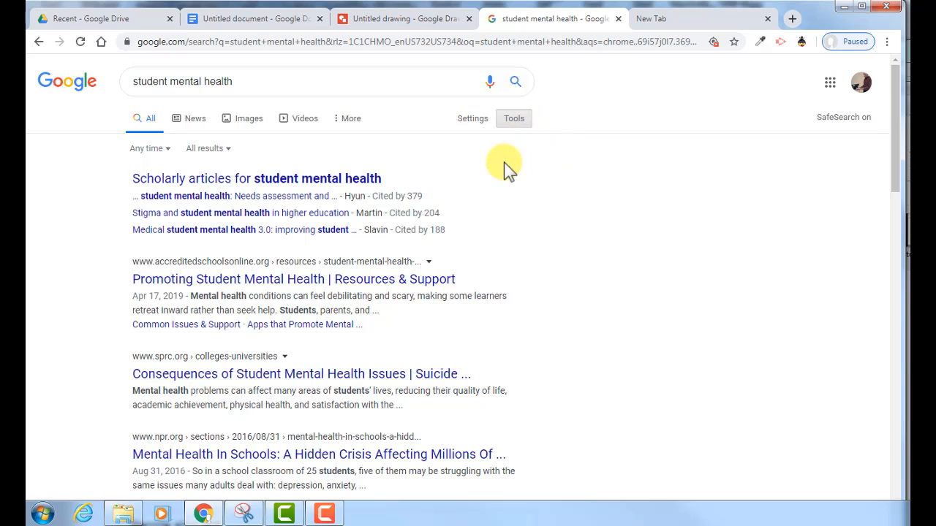
click(404, 19)
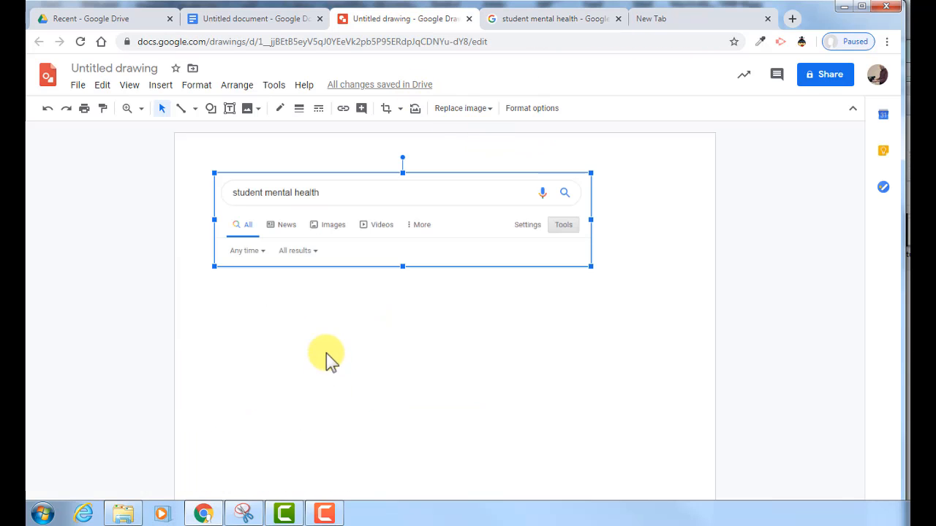
right_click(317, 308)
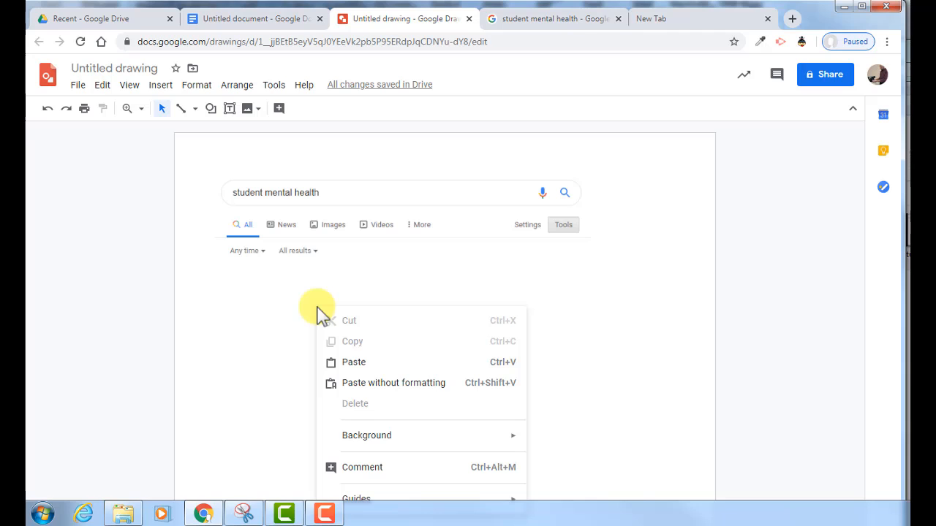
mouse_move(378, 438)
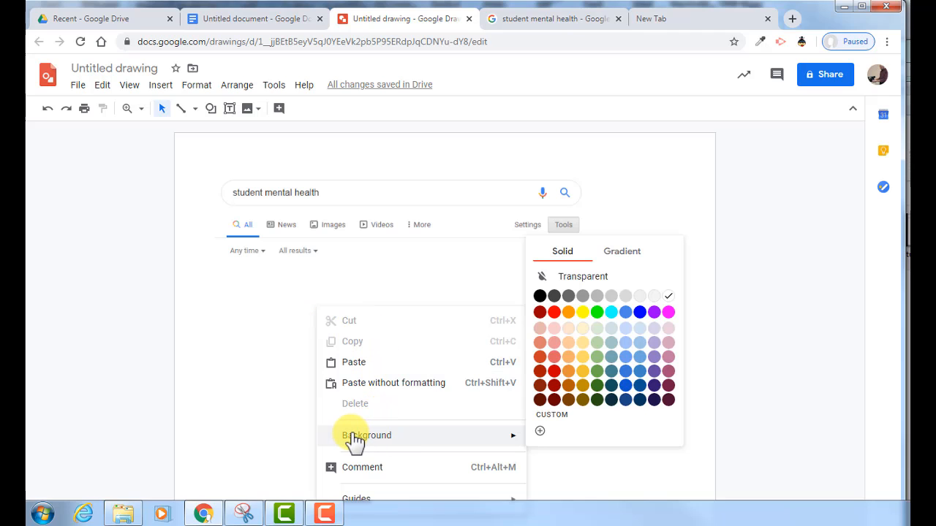
click(669, 300)
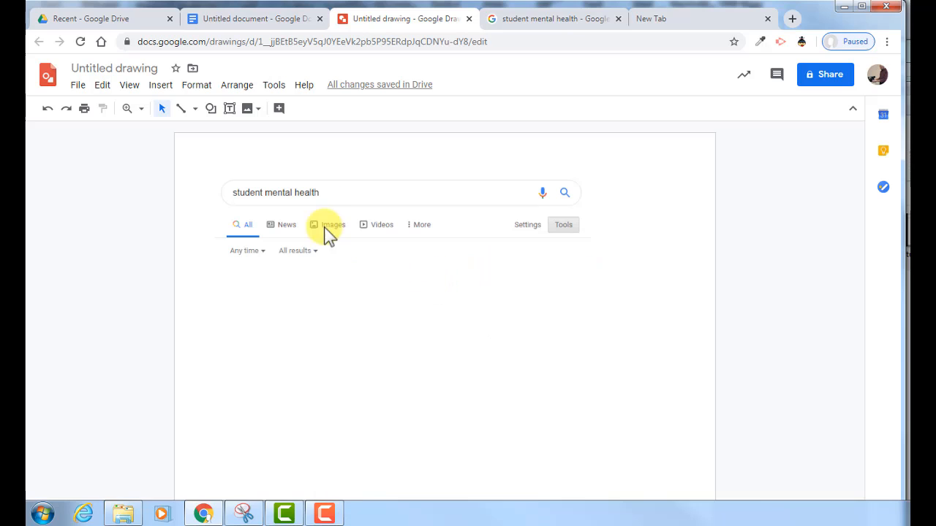
Give the search screenshot a black border 2px thick
click(407, 220)
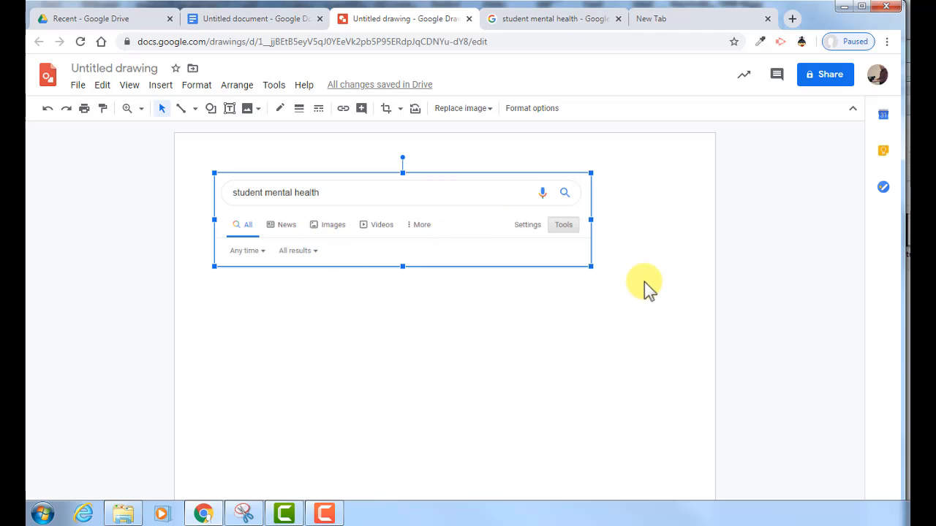
click(577, 314)
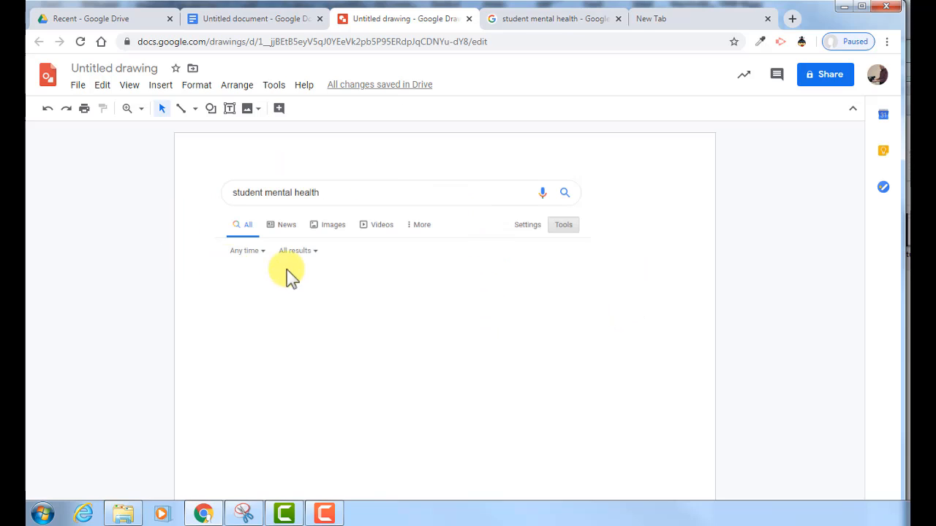
click(410, 237)
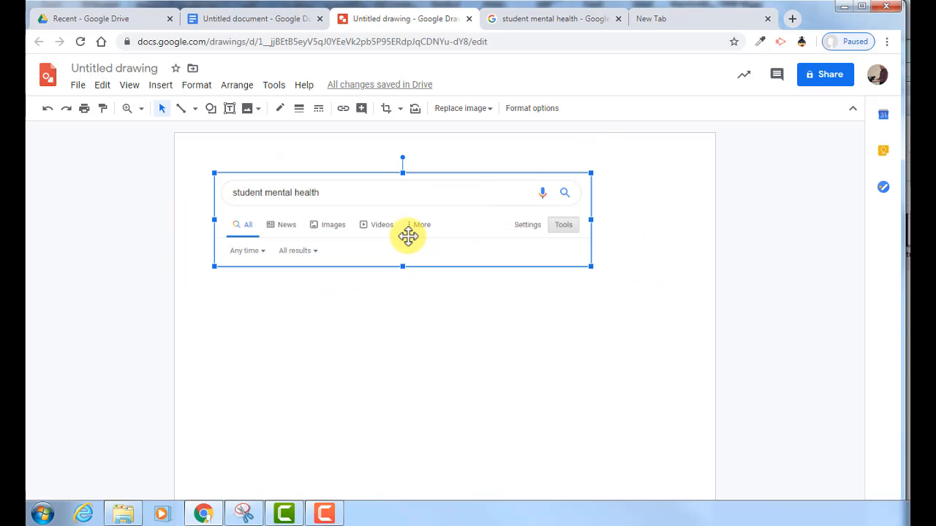
click(300, 110)
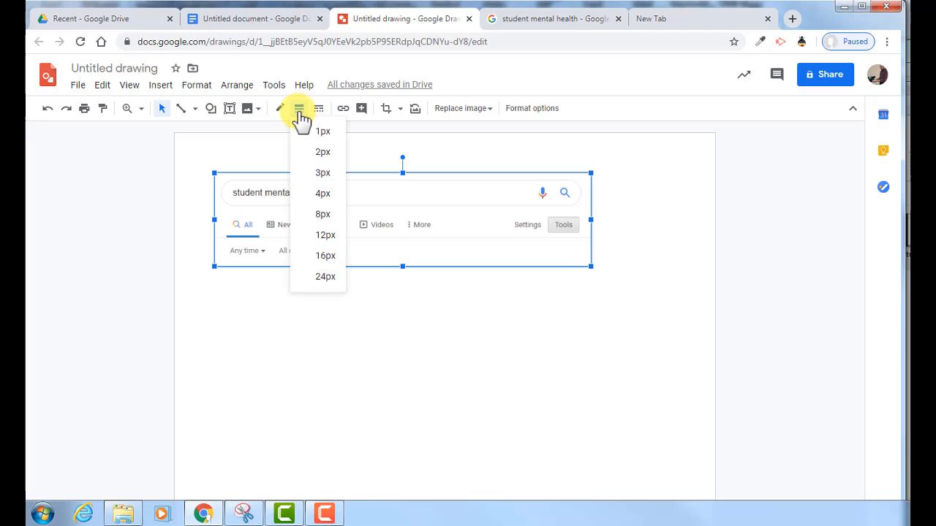
click(323, 155)
click(417, 317)
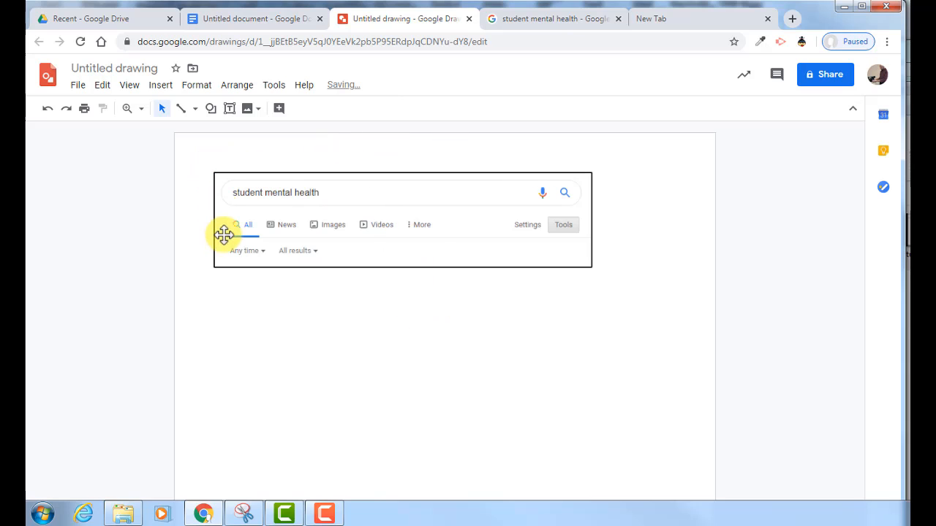
click(364, 210)
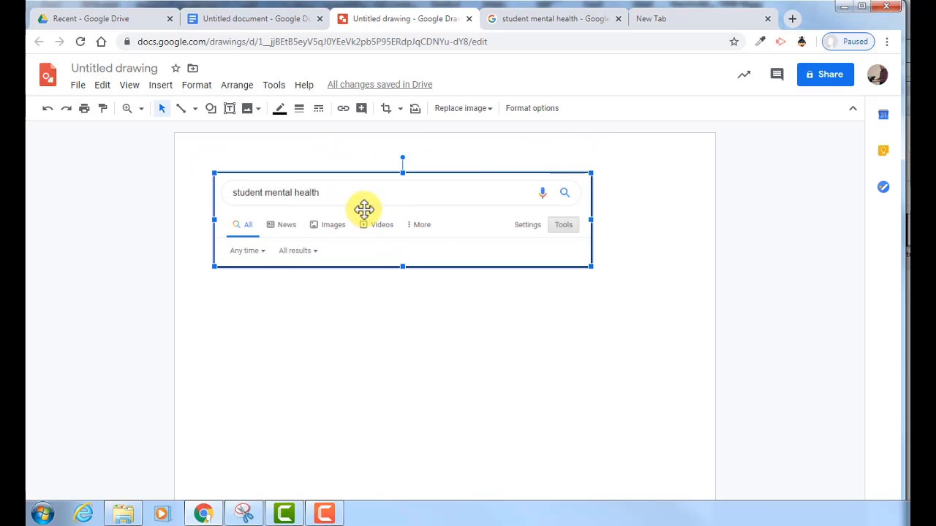
click(280, 109)
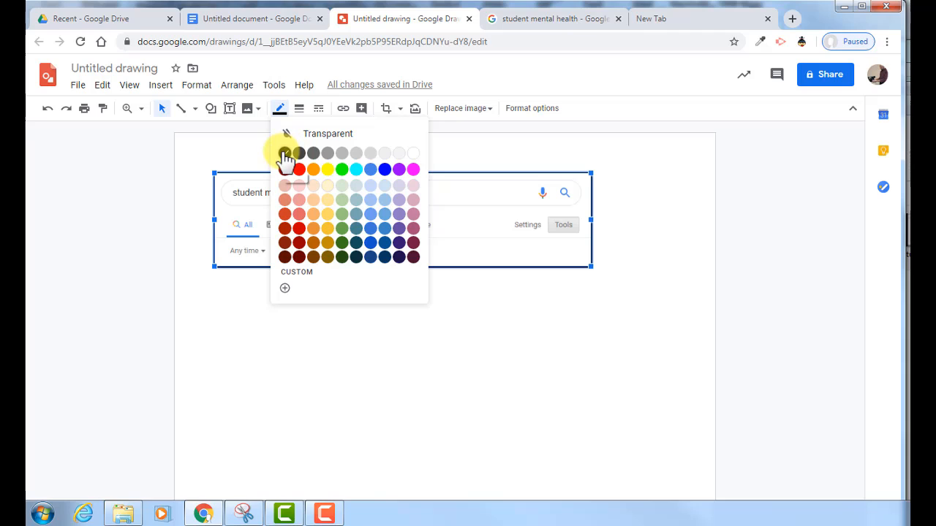
click(296, 327)
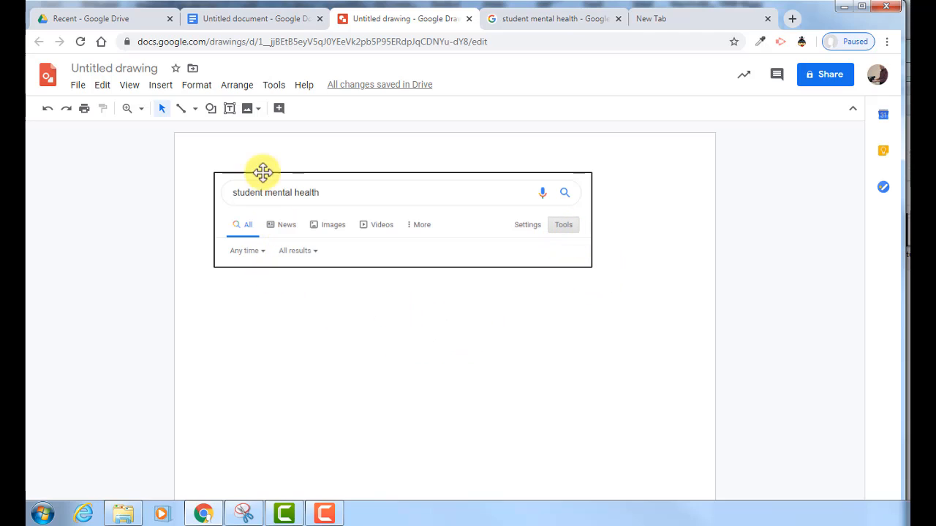
Draw a vertical line from below the screenshot up to its Tools button and set the line weight to 8px
click(184, 108)
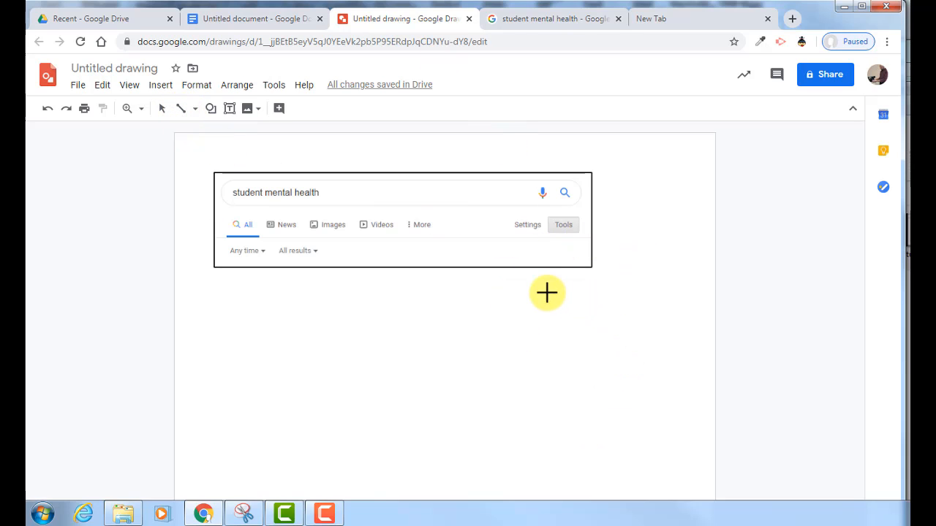
drag(568, 316, 568, 243)
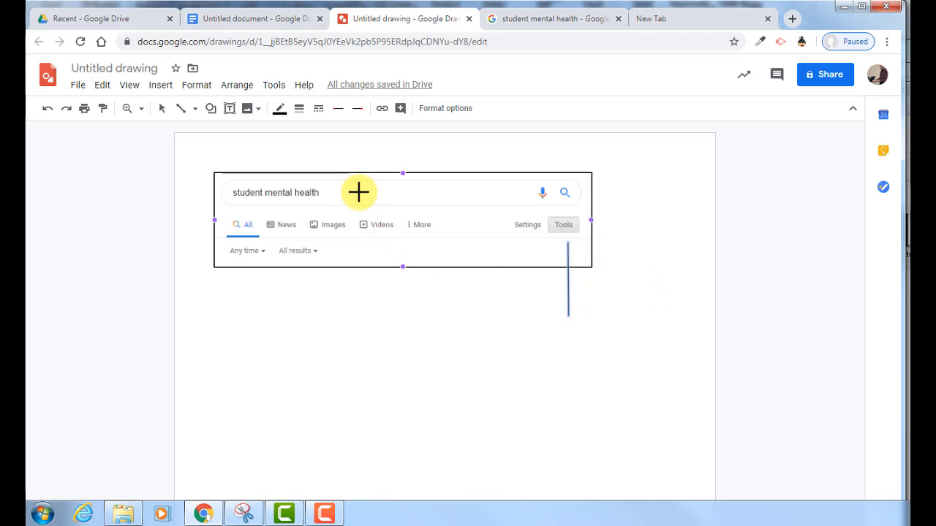
click(299, 111)
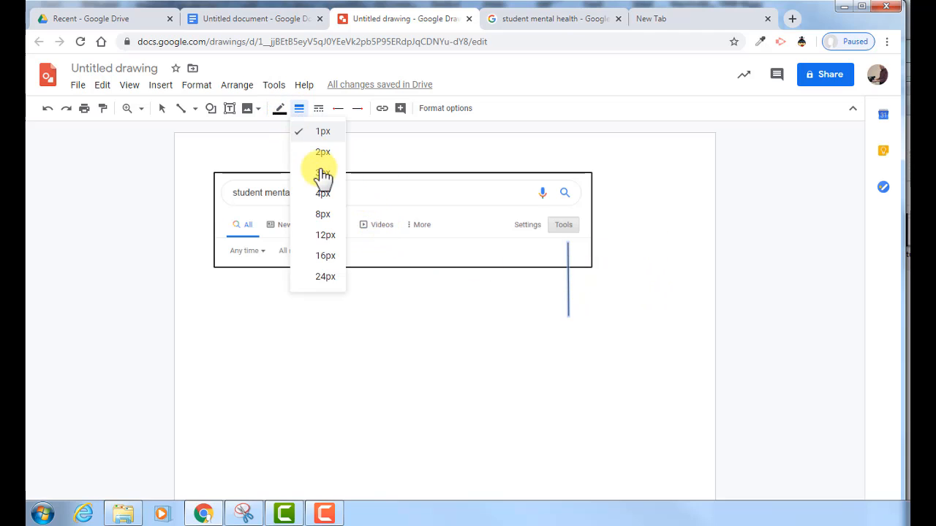
click(322, 213)
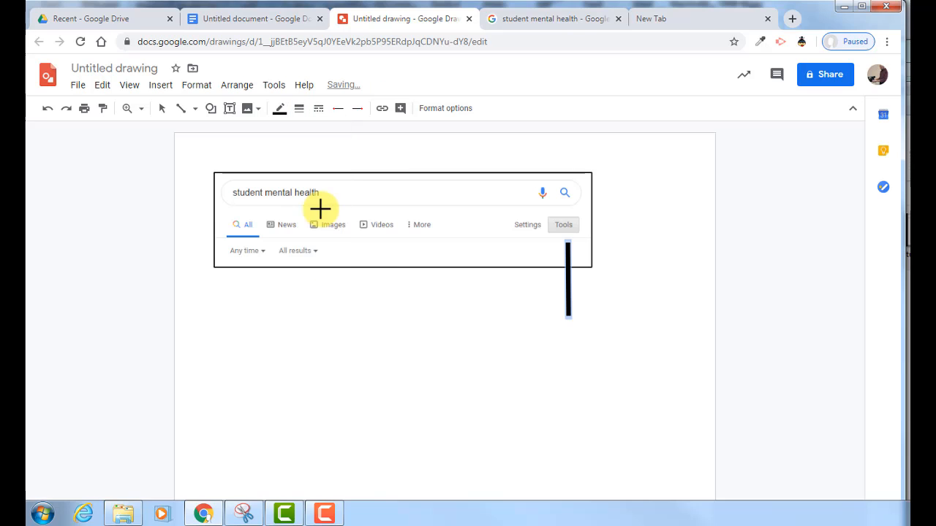
Color the vertical line blue and add an arrowhead at the end pointing to the Tools button
click(278, 110)
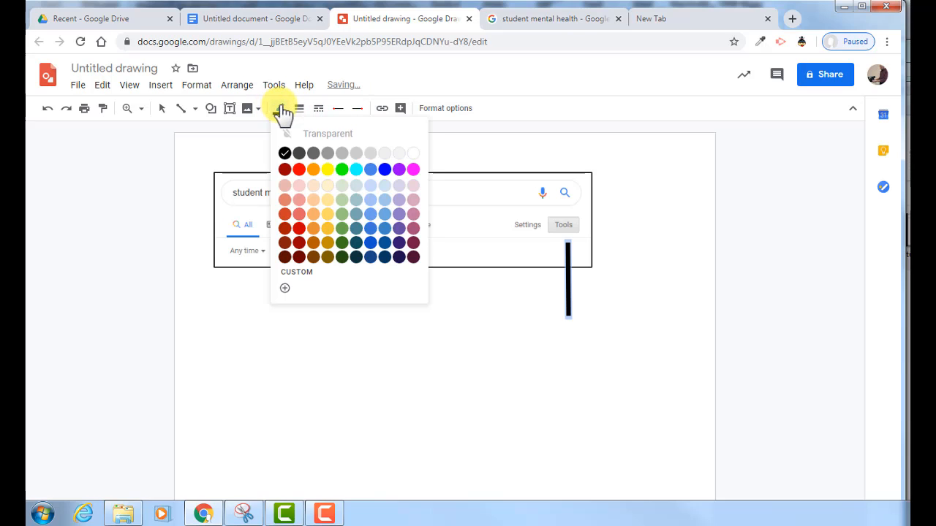
click(385, 171)
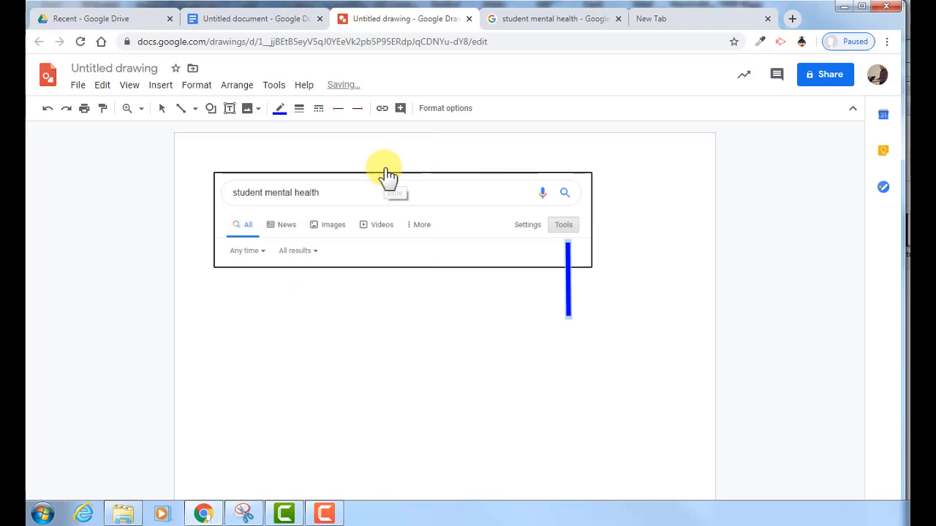
click(358, 112)
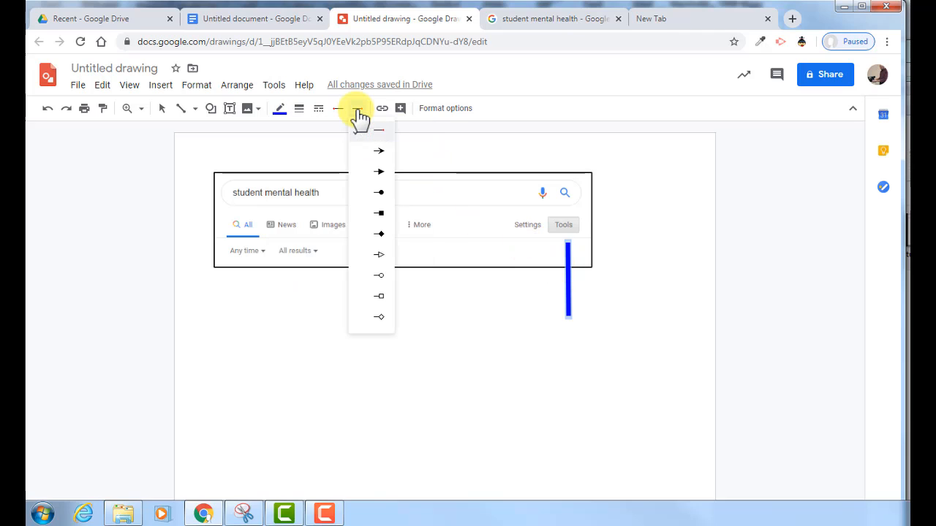
click(378, 151)
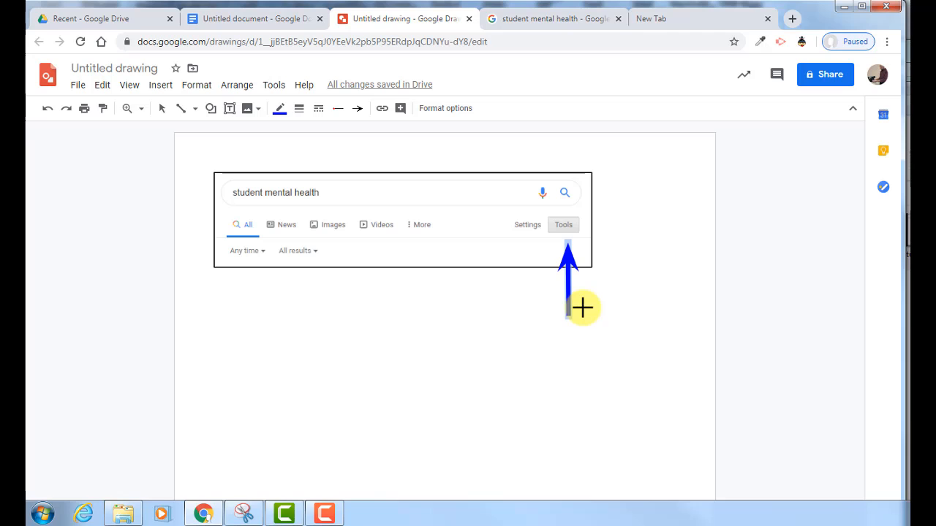
Draw a small circle just below the tail of the blue arrow
click(211, 109)
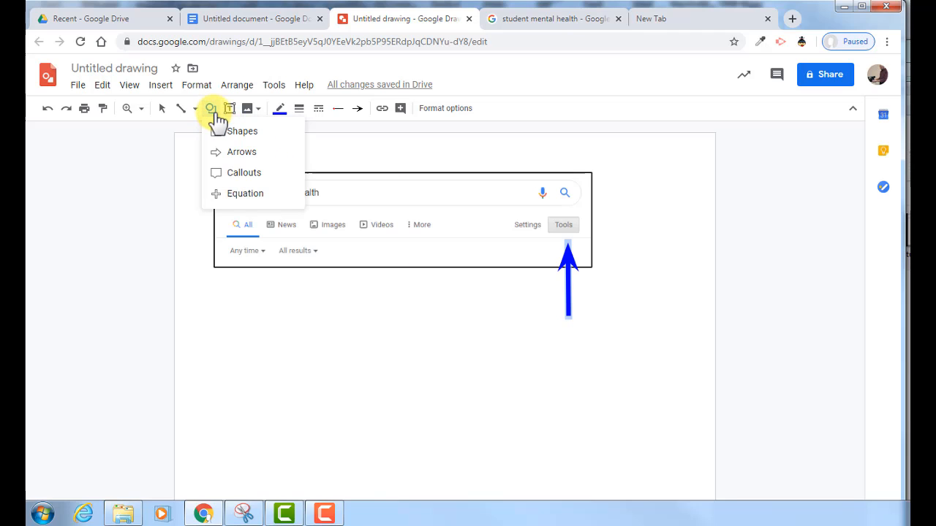
mouse_move(236, 139)
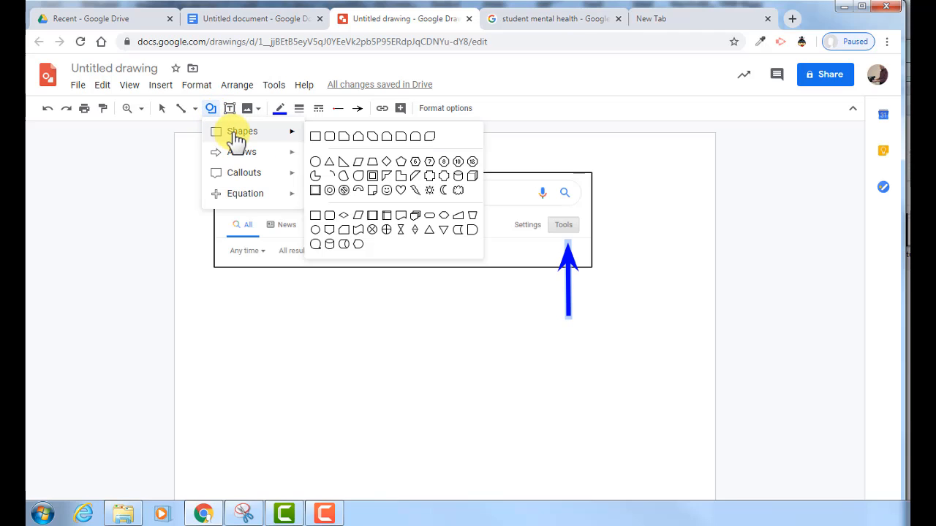
click(315, 163)
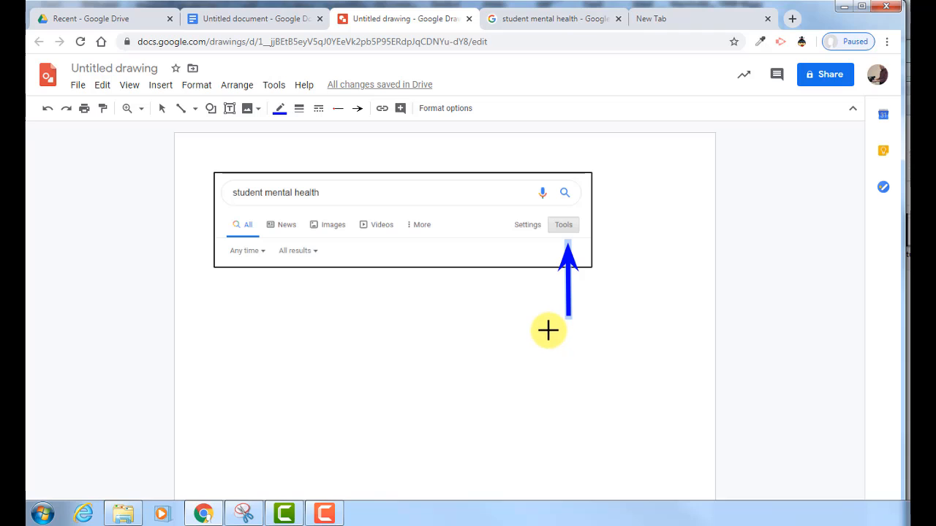
drag(545, 328, 591, 373)
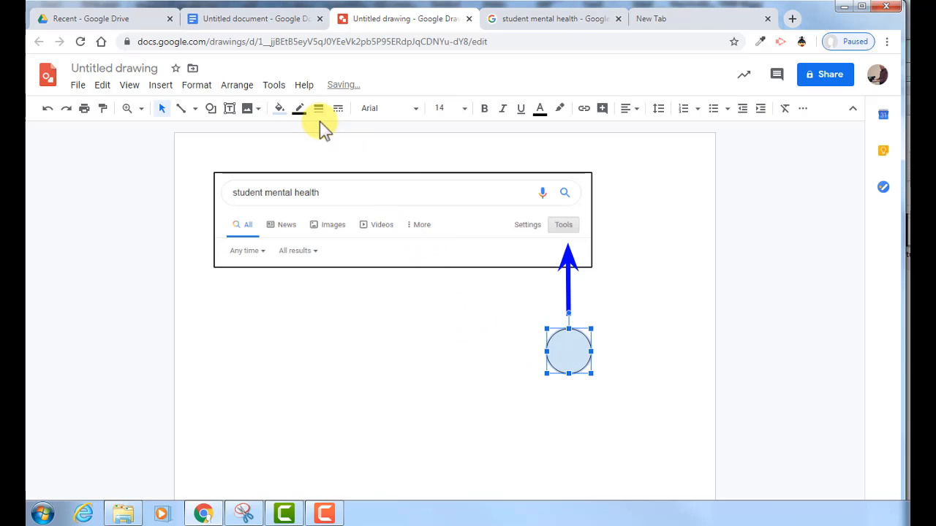
Format the circle with a white fill and a blue border 8px thick
click(279, 110)
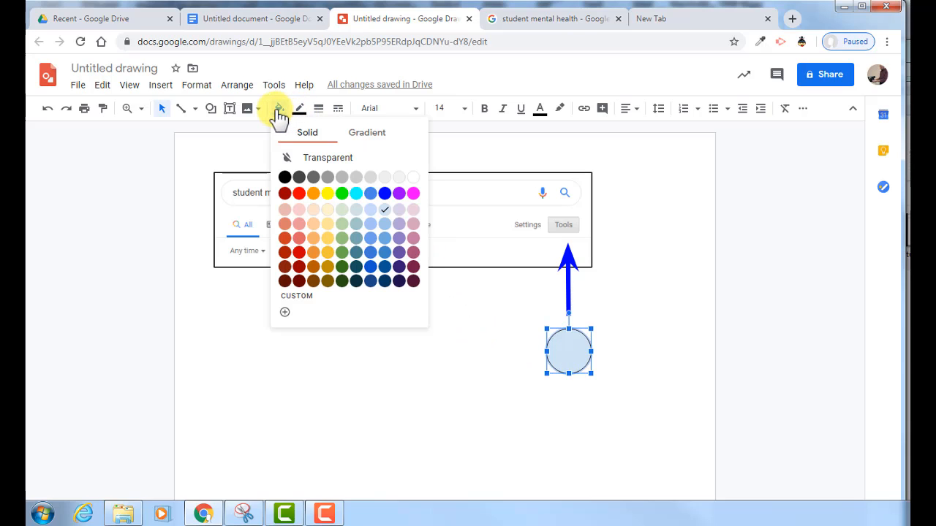
click(413, 177)
click(300, 109)
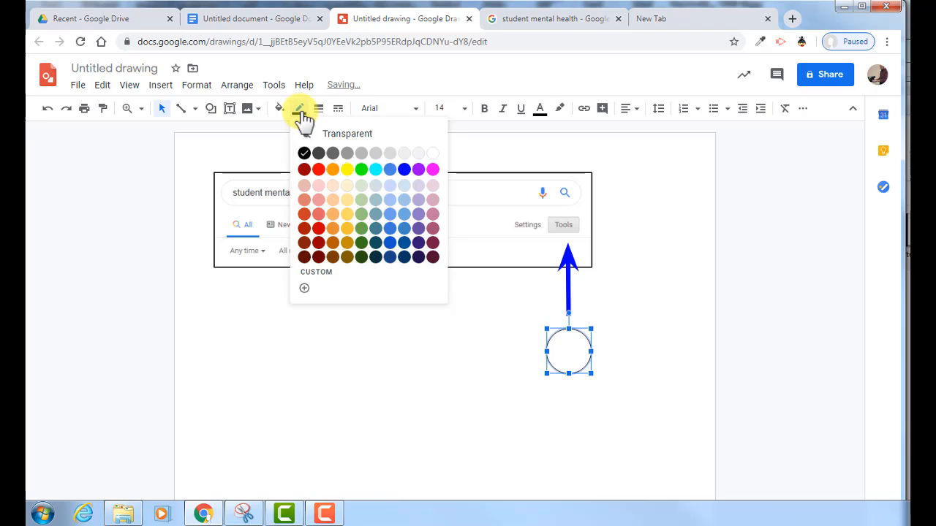
click(406, 174)
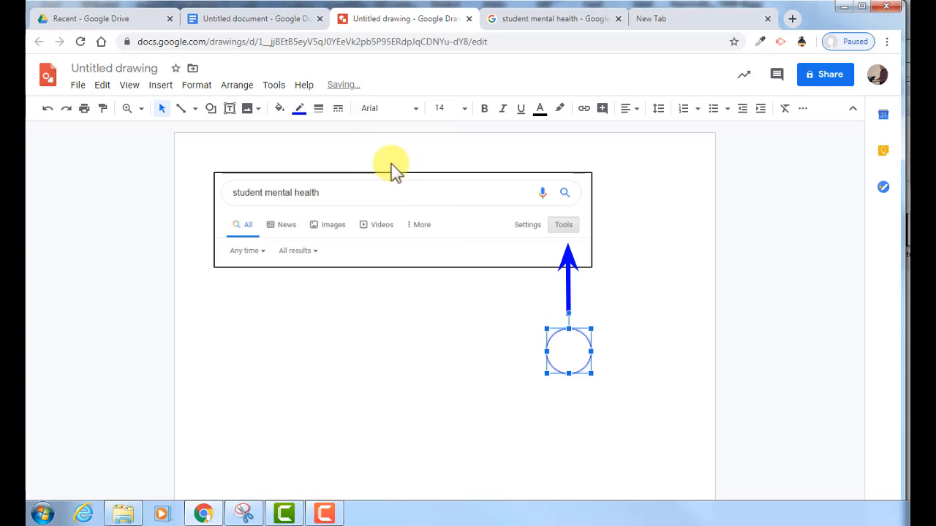
click(319, 111)
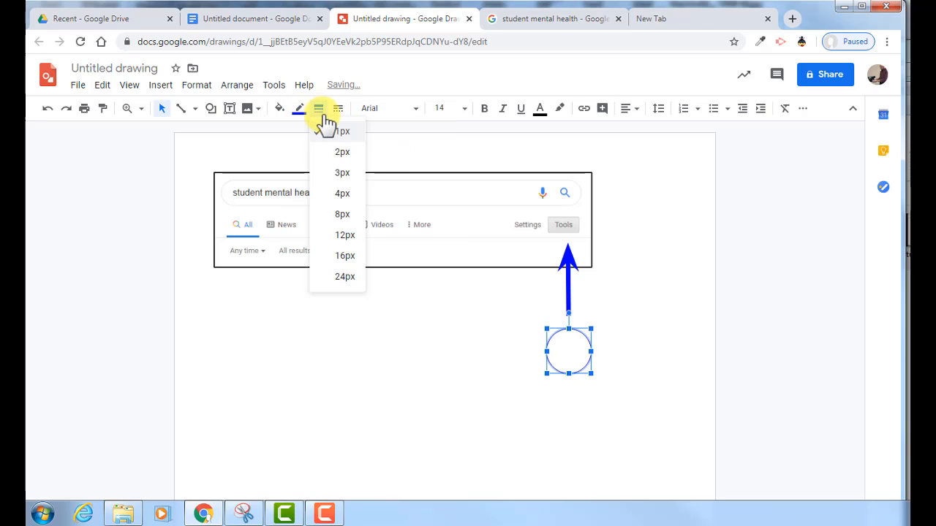
click(342, 215)
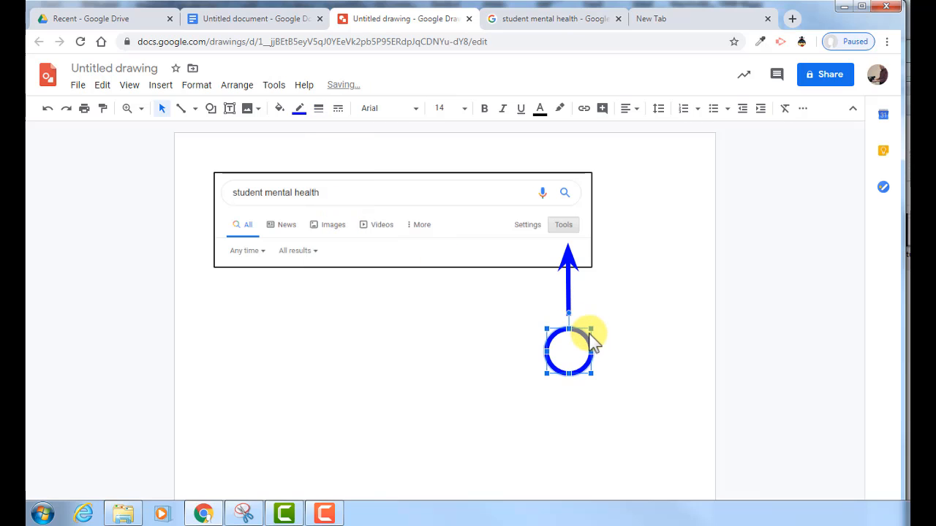
Move the circle up to meet the arrow's tail and enter the number 1 inside it
drag(580, 334, 580, 311)
click(634, 329)
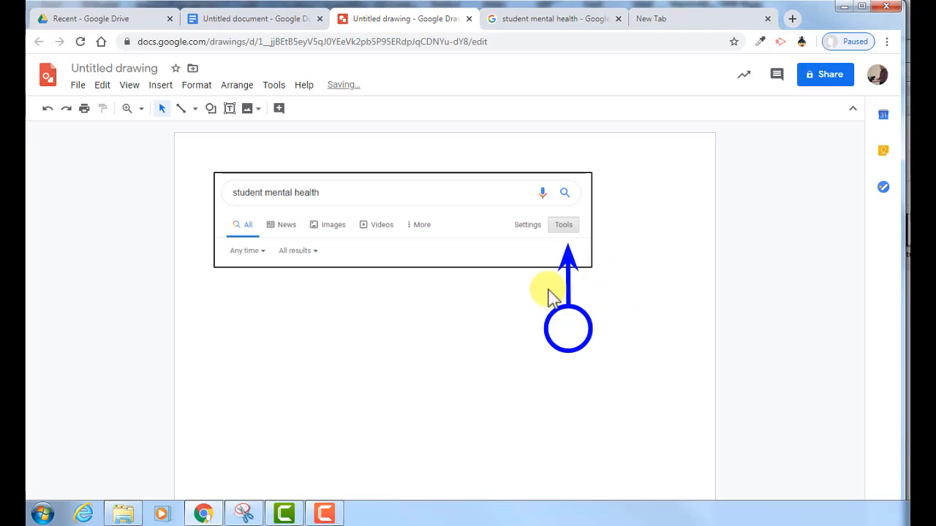
double_click(568, 329)
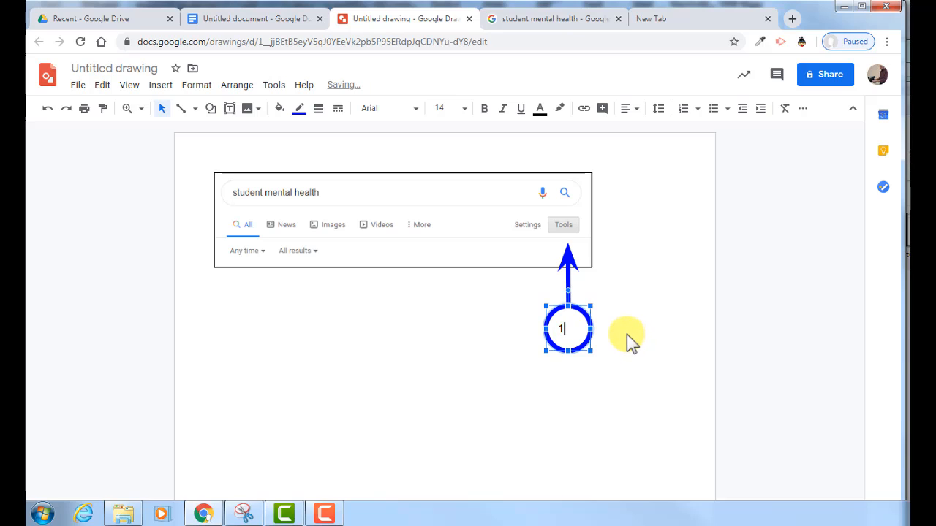
Set the number 1 in the circle to font size 24 and center it horizontally
double_click(561, 329)
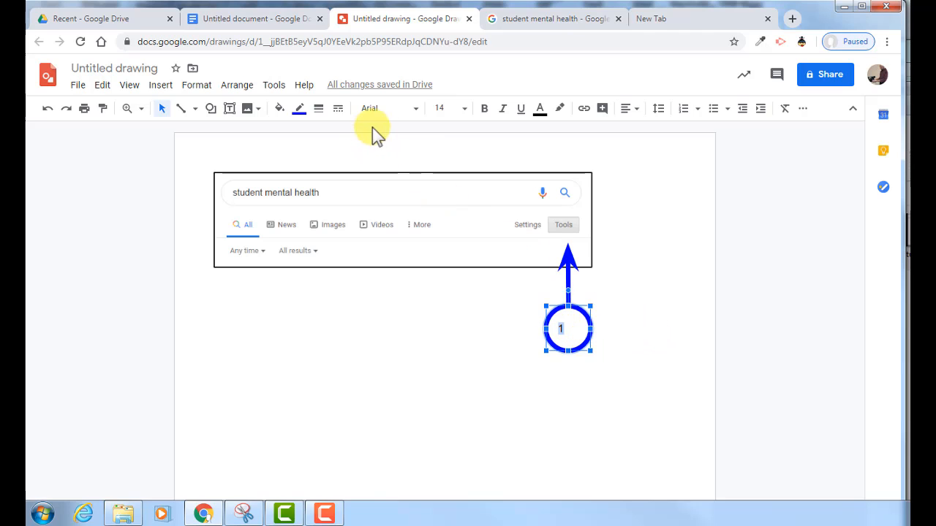
click(446, 109)
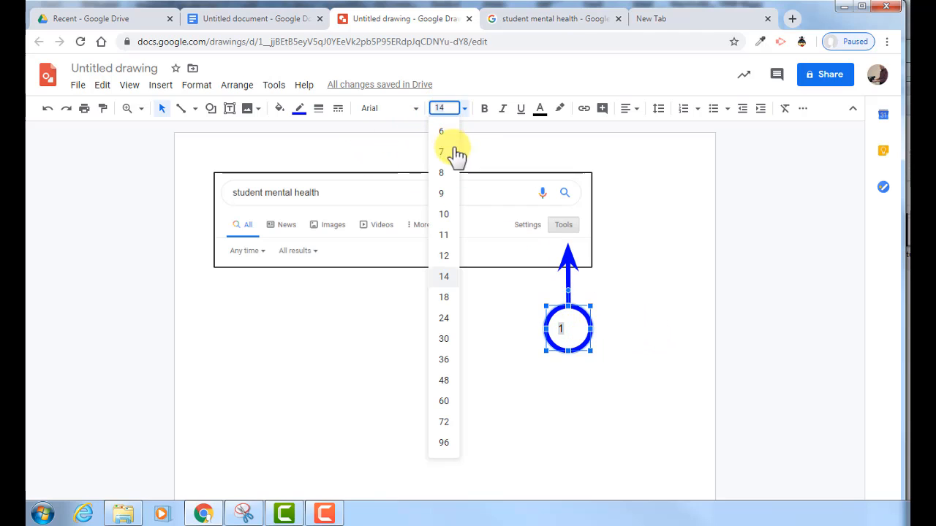
click(449, 316)
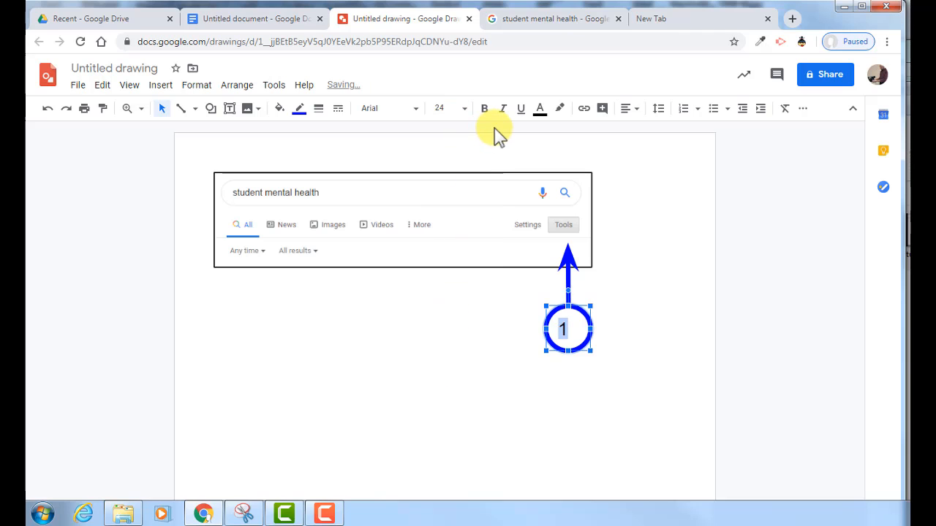
click(627, 110)
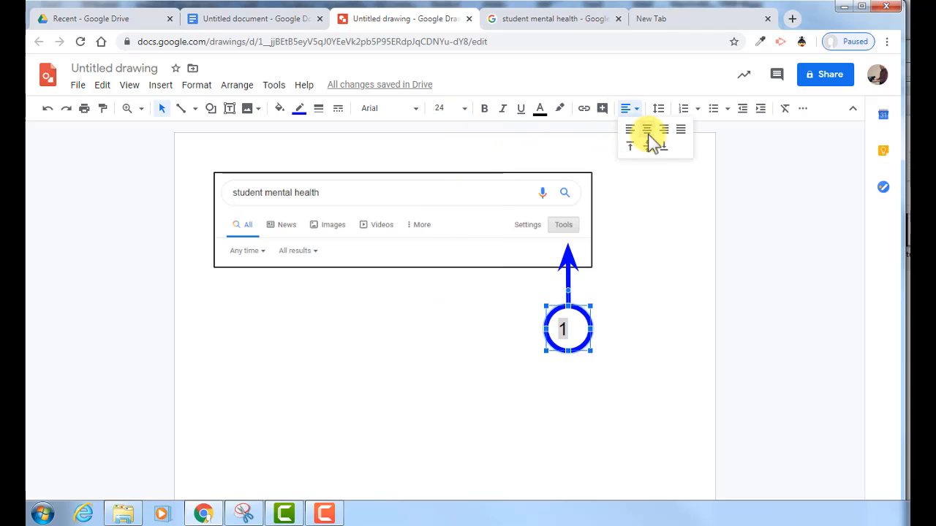
click(648, 132)
click(664, 296)
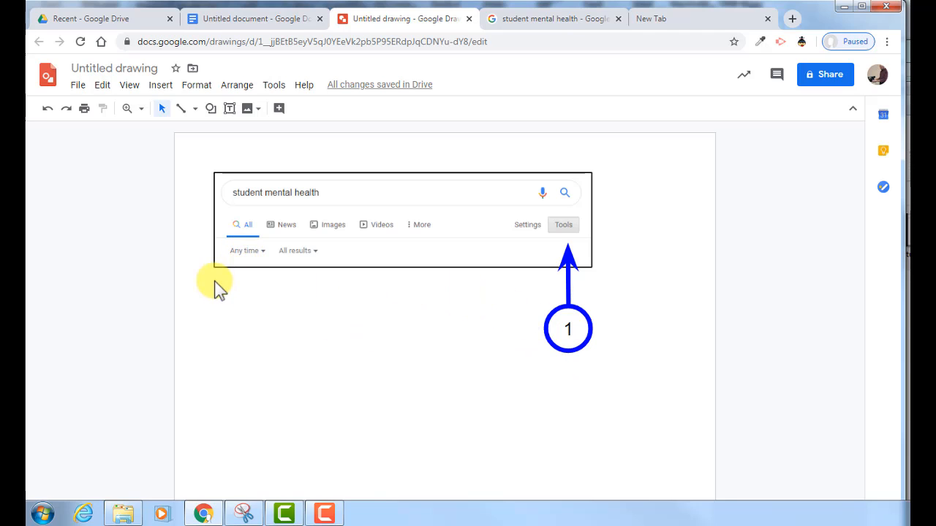
Duplicate the blue arrow together with its numbered circle and place the copy beneath the All results dropdown, level with the original
drag(527, 286, 622, 369)
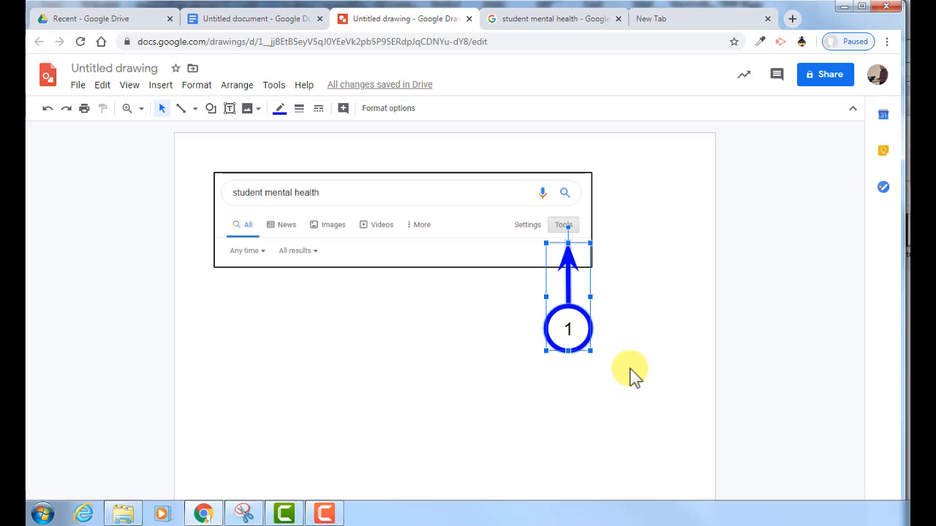
right_click(579, 335)
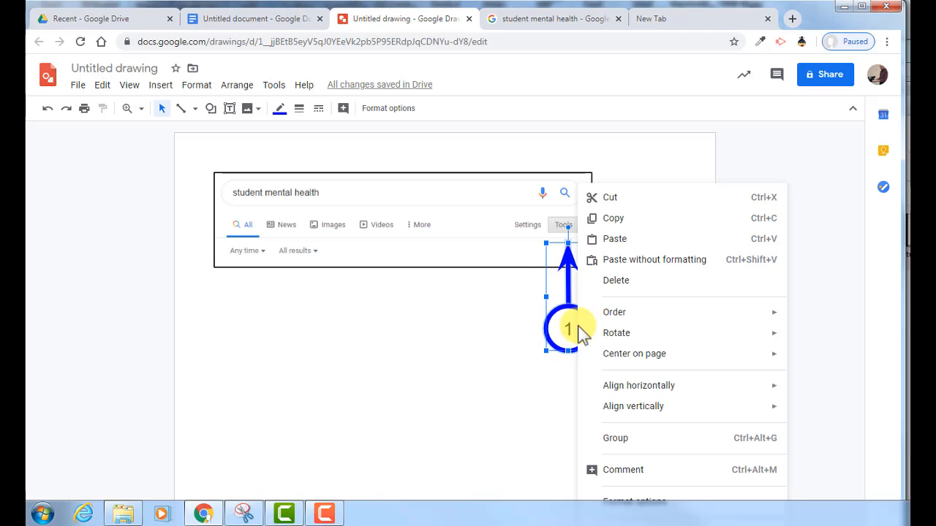
click(613, 219)
right_click(376, 335)
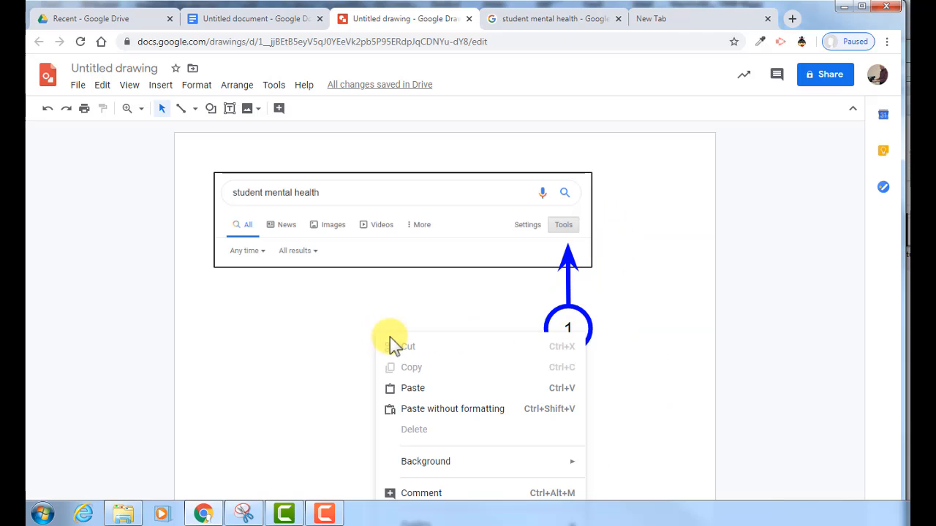
click(409, 388)
drag(581, 352, 336, 334)
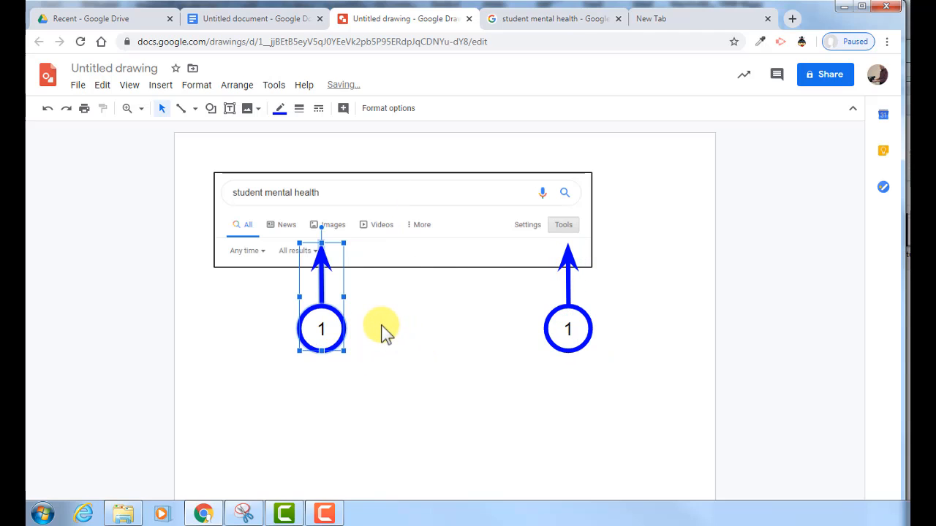
click(384, 331)
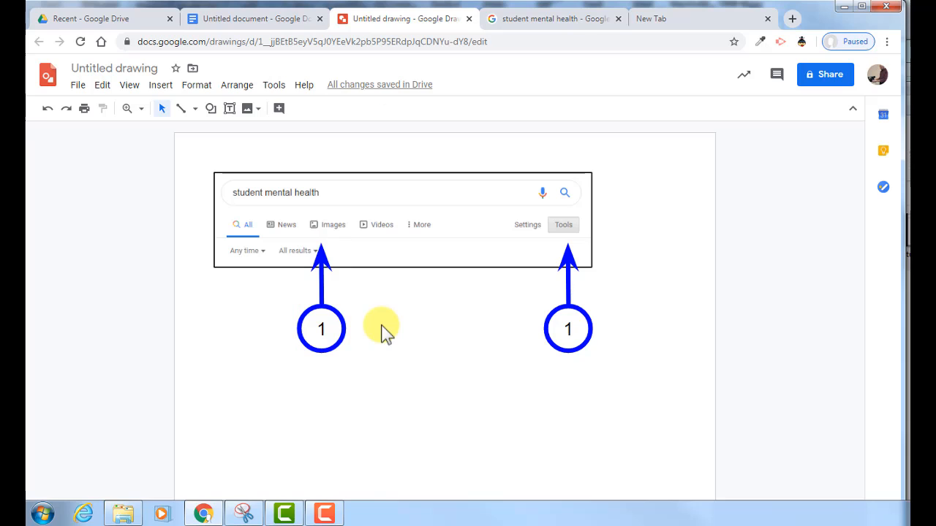
Redirect the copied arrow's head to the Any time dropdown and nudge its circle up along the slanted tail
click(320, 252)
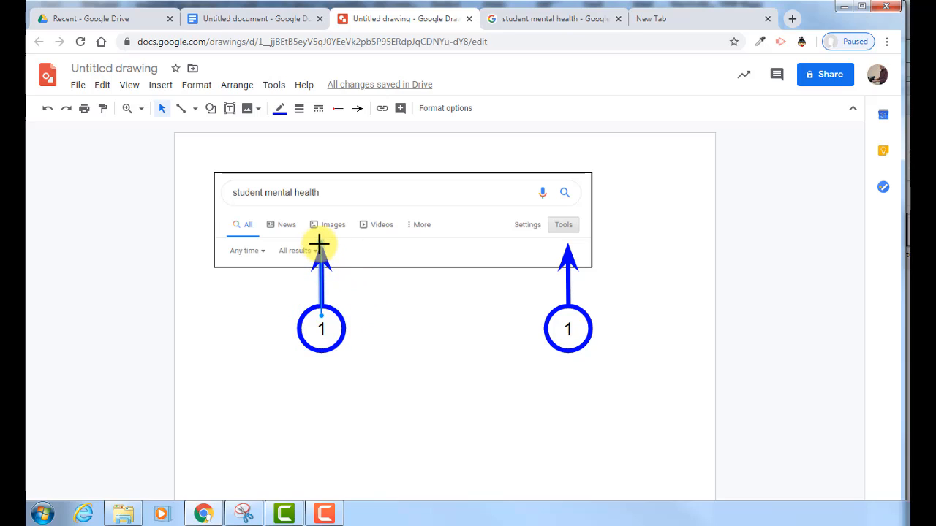
drag(318, 244, 265, 260)
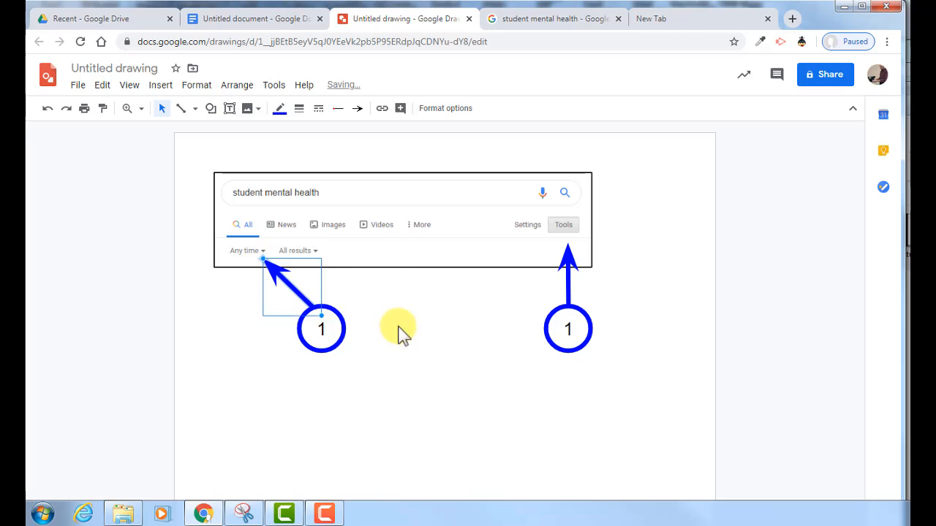
click(397, 330)
drag(344, 332, 349, 322)
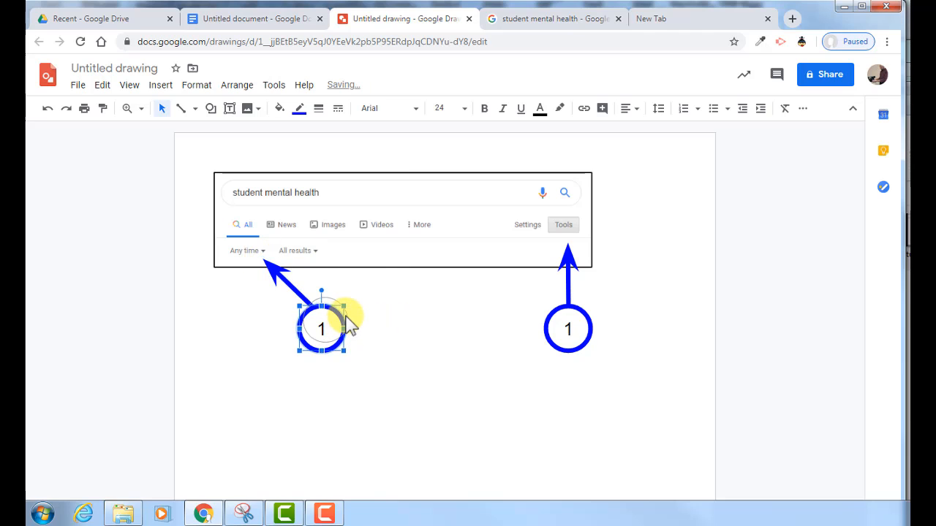
click(383, 335)
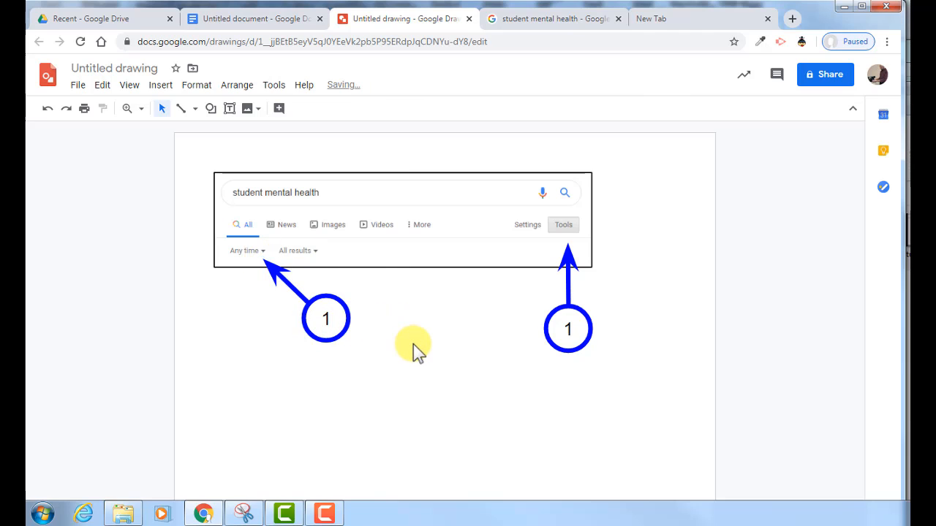
Change the number in the copied circle to 2
double_click(326, 318)
text(2)
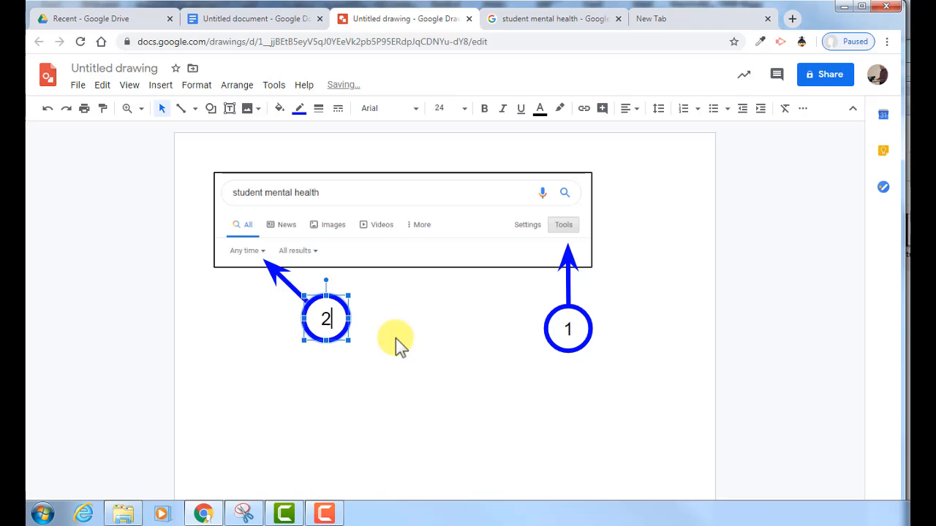
click(417, 330)
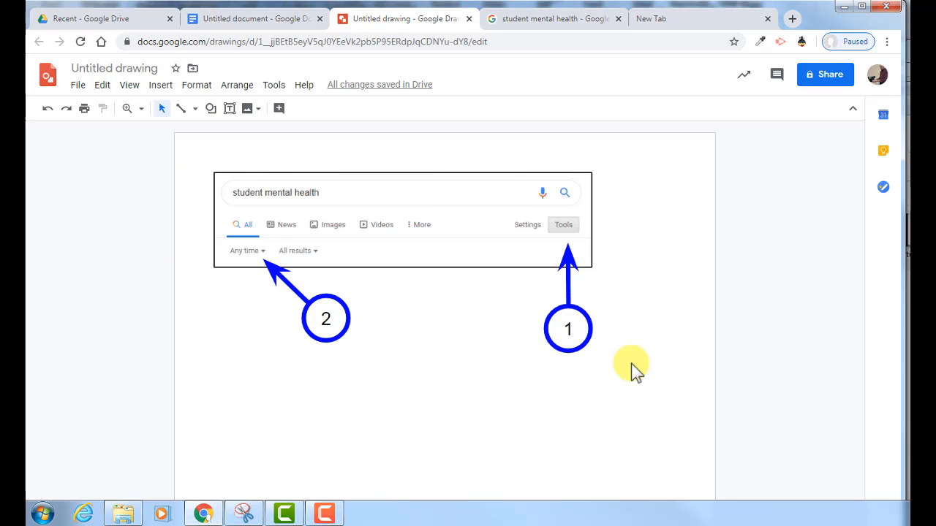
Switch to the Snipping Tool, capture the bordered screenshot with both arrows and numbered circles, and copy the snip
click(226, 22)
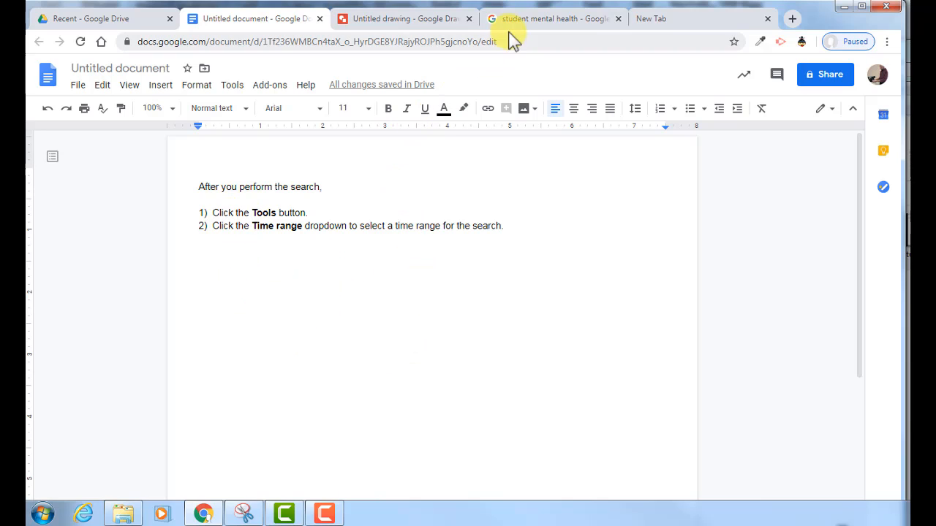
click(393, 20)
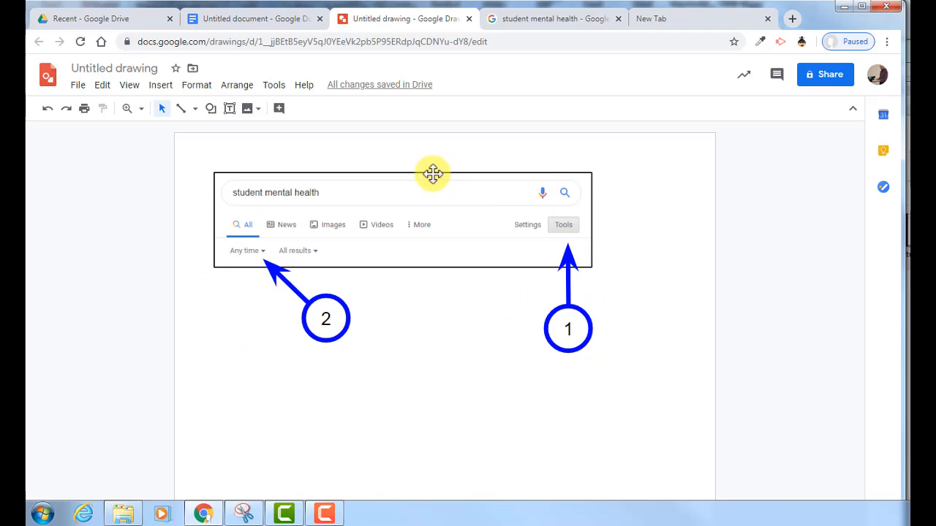
click(243, 514)
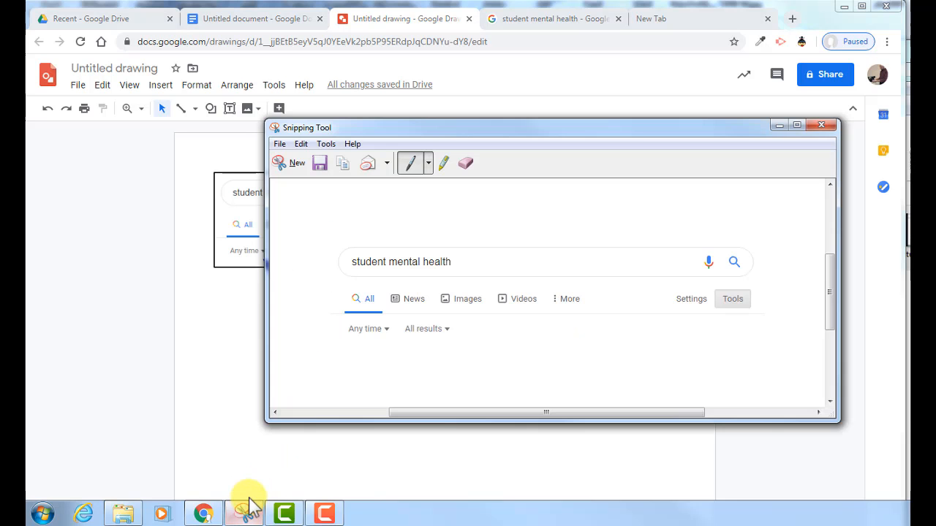
mouse_move(349, 139)
mouse_down()
mouse_move(435, 225)
mouse_move(517, 236)
mouse_move(539, 219)
mouse_move(488, 212)
mouse_up()
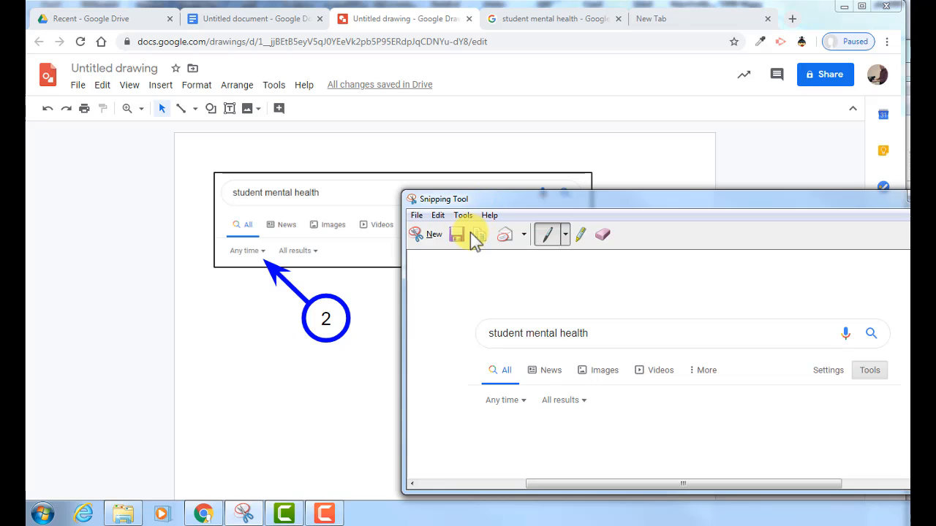
click(480, 236)
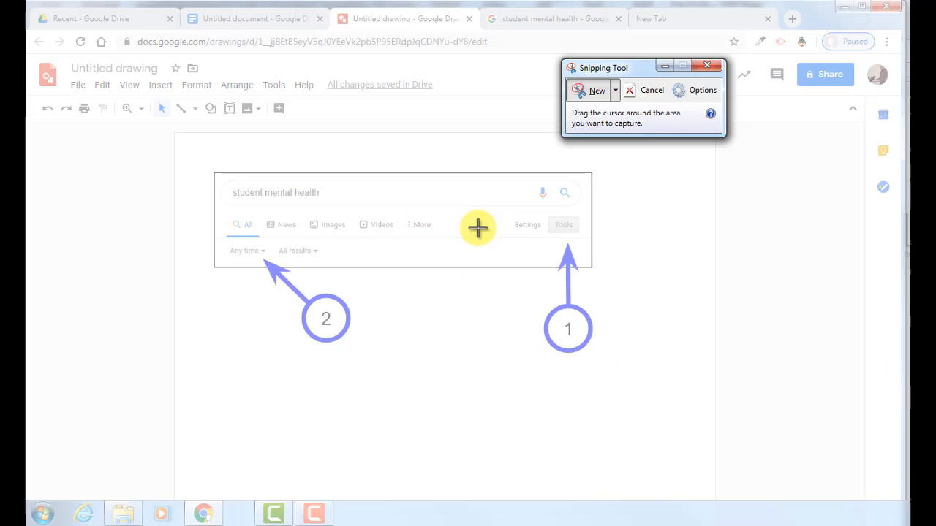
drag(199, 162, 606, 359)
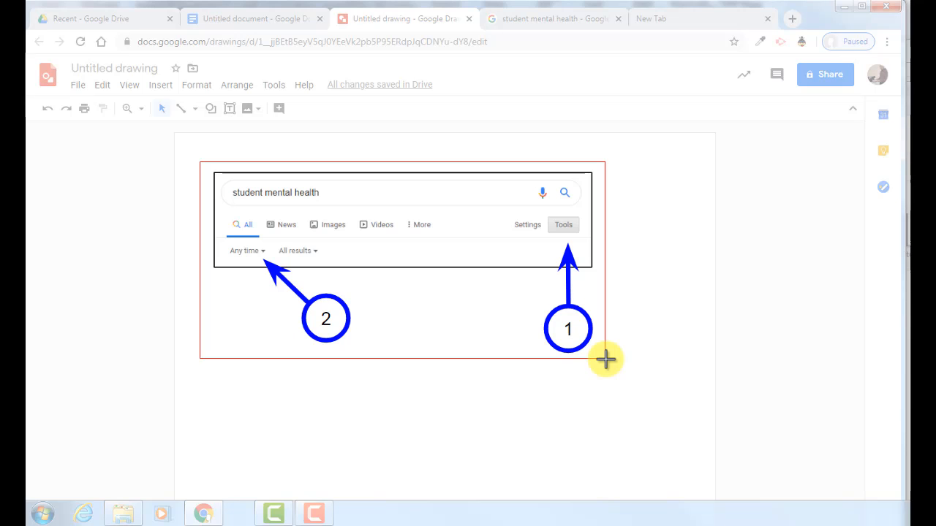
drag(606, 359, 606, 359)
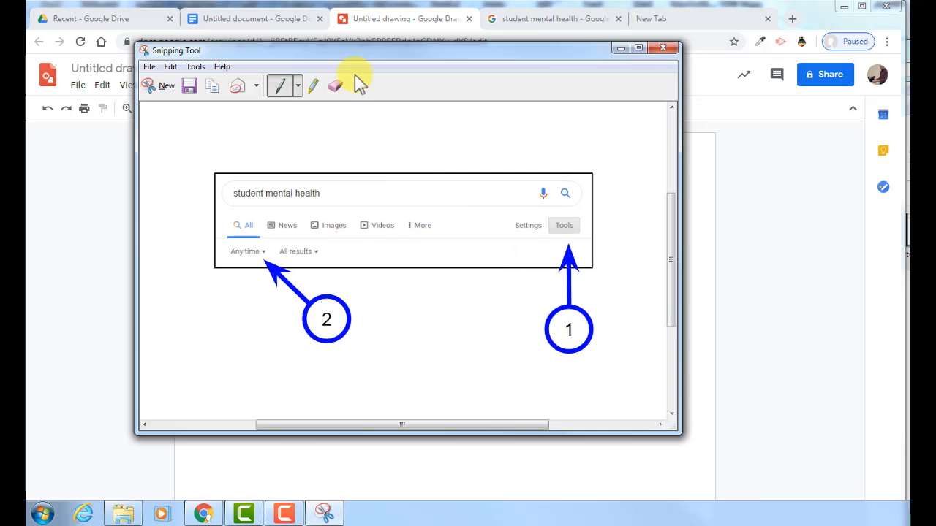
click(212, 86)
click(742, 196)
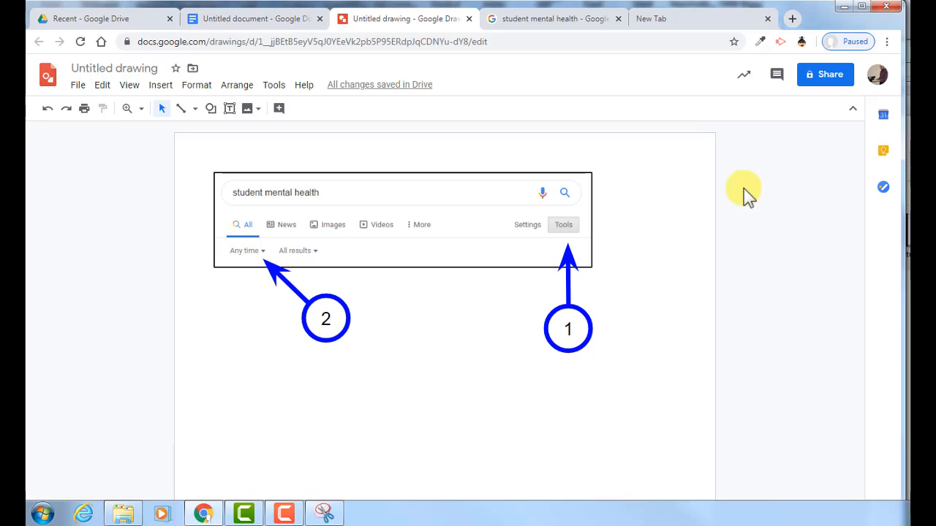
Switch to the Google Docs document, paste the snip below the numbered instructions, and shrink it proportionally to about 70% of its size
click(263, 20)
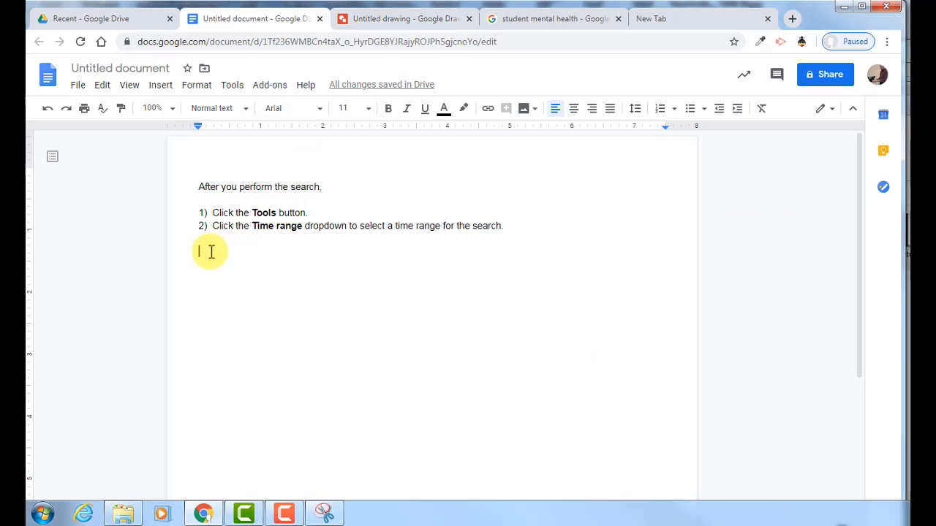
right_click(208, 250)
click(241, 308)
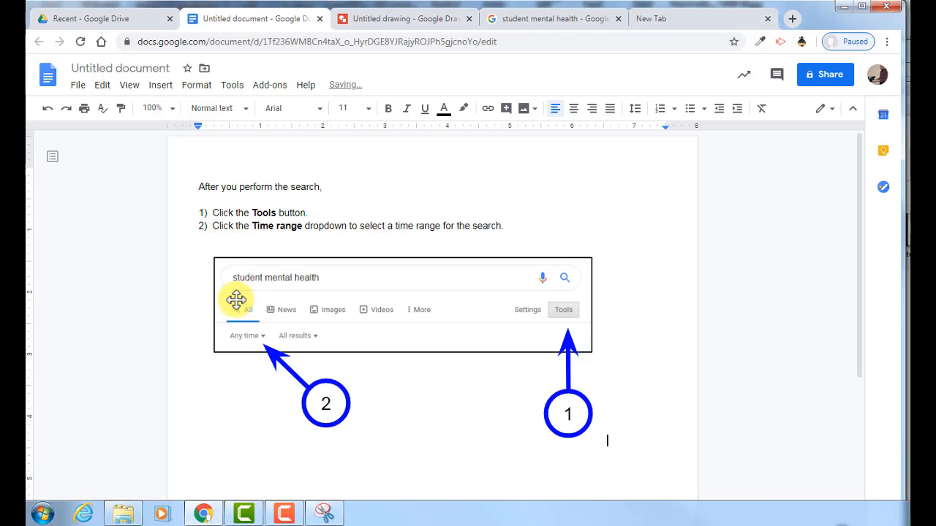
click(508, 309)
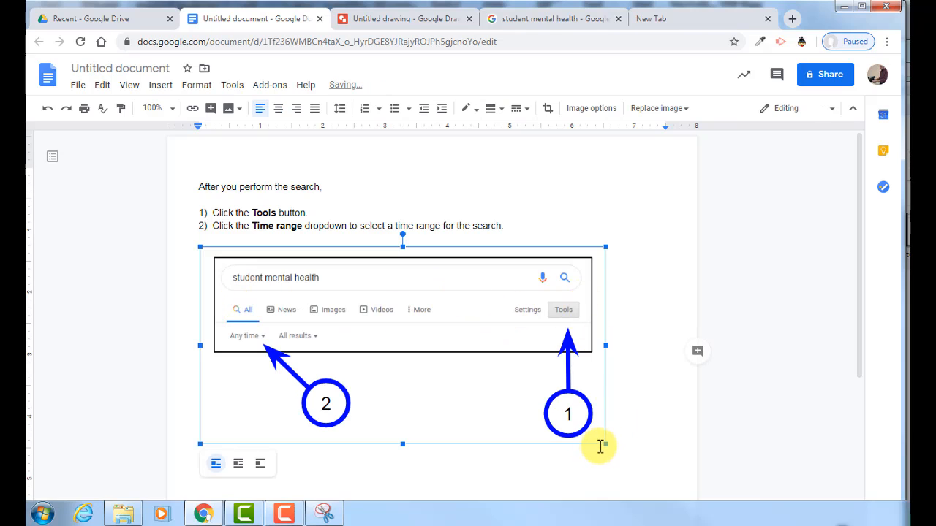
drag(604, 444, 490, 382)
click(490, 382)
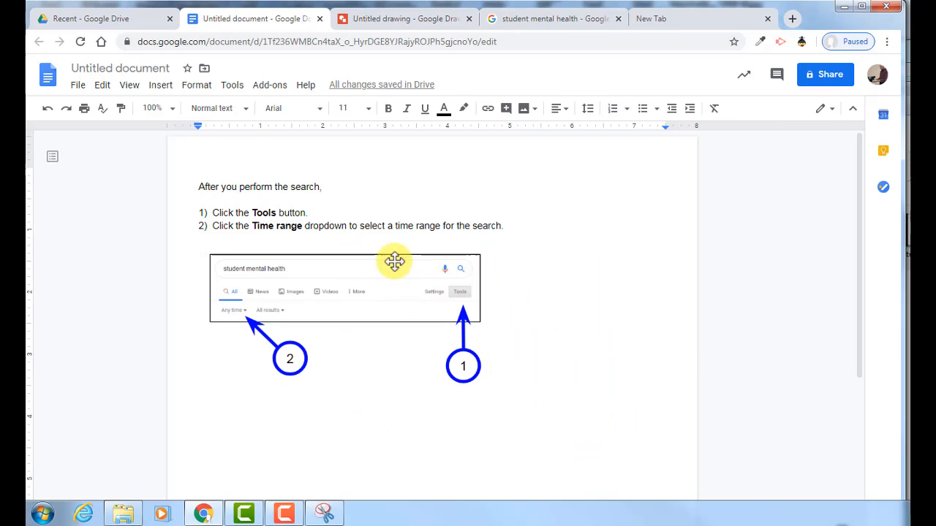